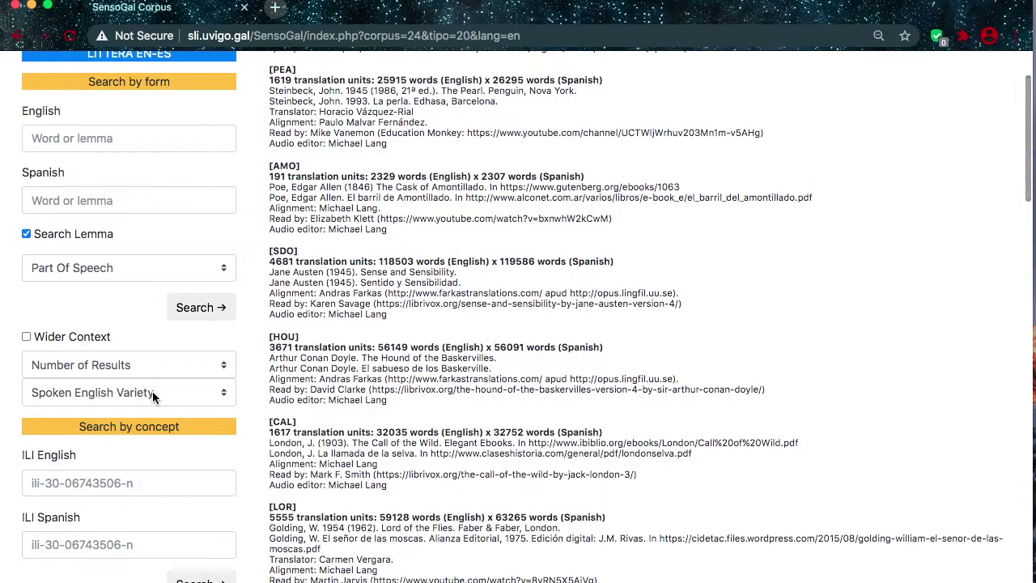
drag(192, 427, 72, 429)
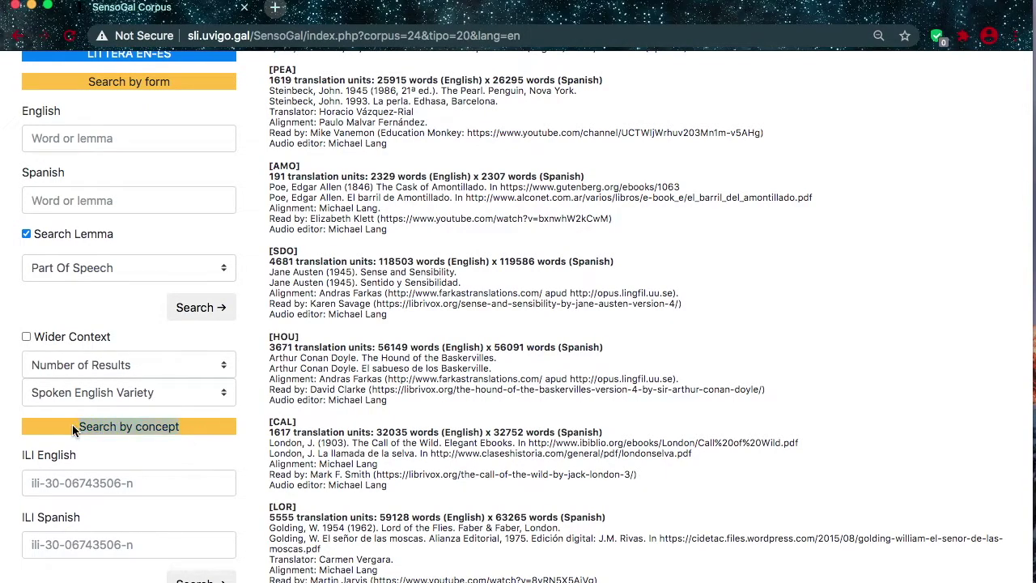
click(261, 405)
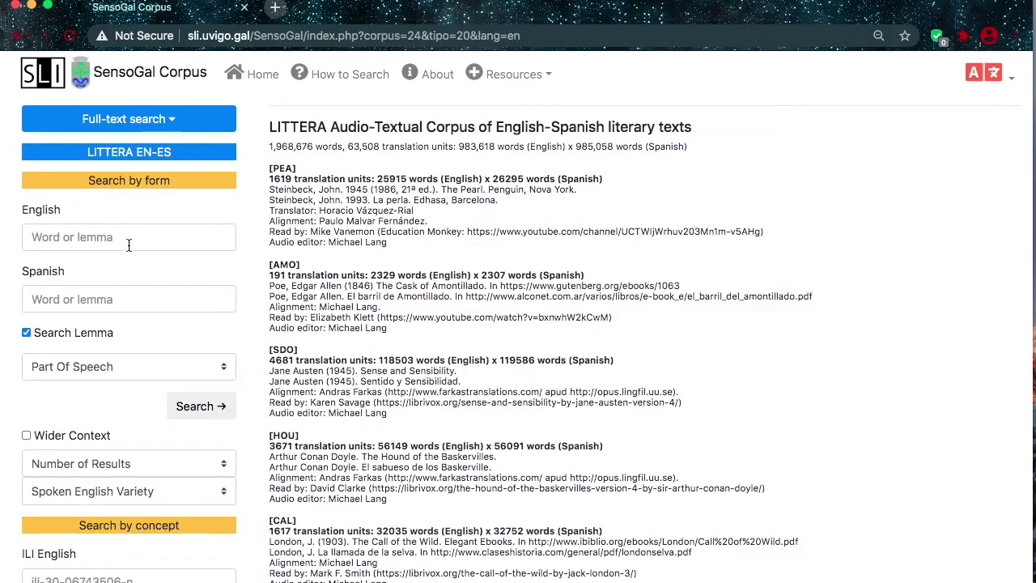
Step: Search the LITTERA EN-ES corpus by form for the English lemma "act"
click(65, 238)
text(act)
click(92, 261)
click(221, 411)
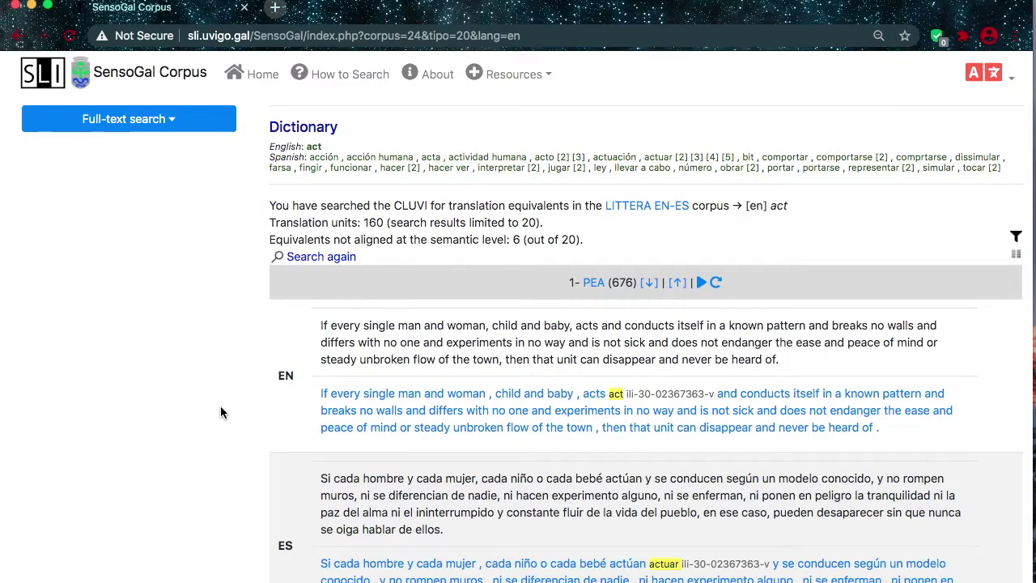
drag(715, 393, 600, 394)
key(super+c)
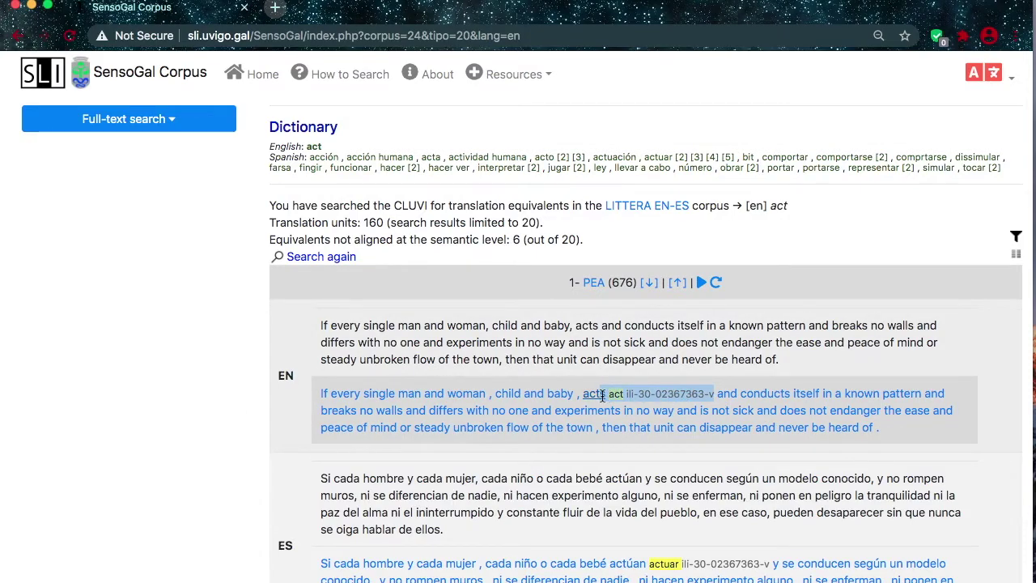
click(656, 378)
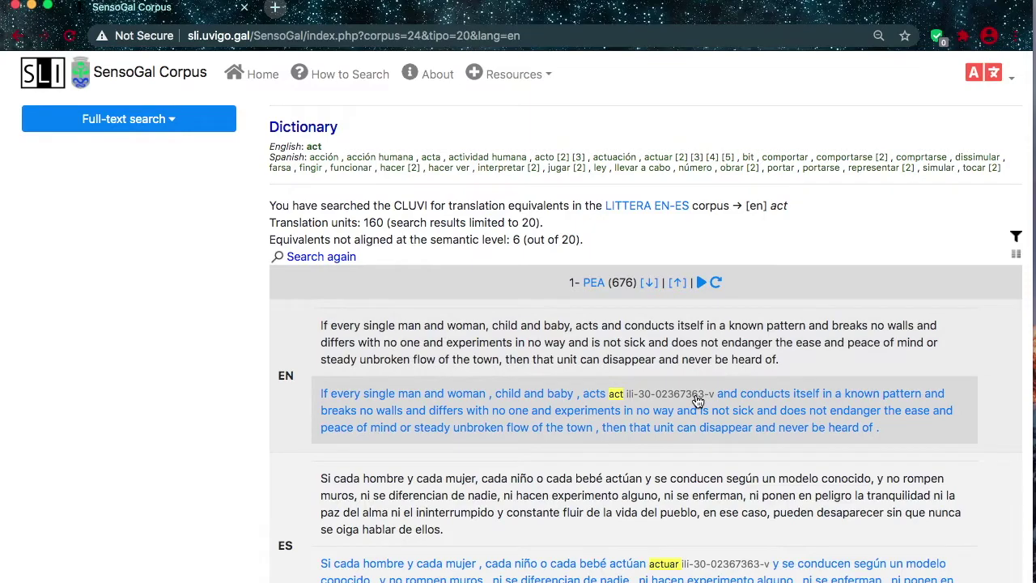
Step: View the Galnet entry for the ILI code of "act" in English, checking its English gloss and Spanish variants
click(695, 395)
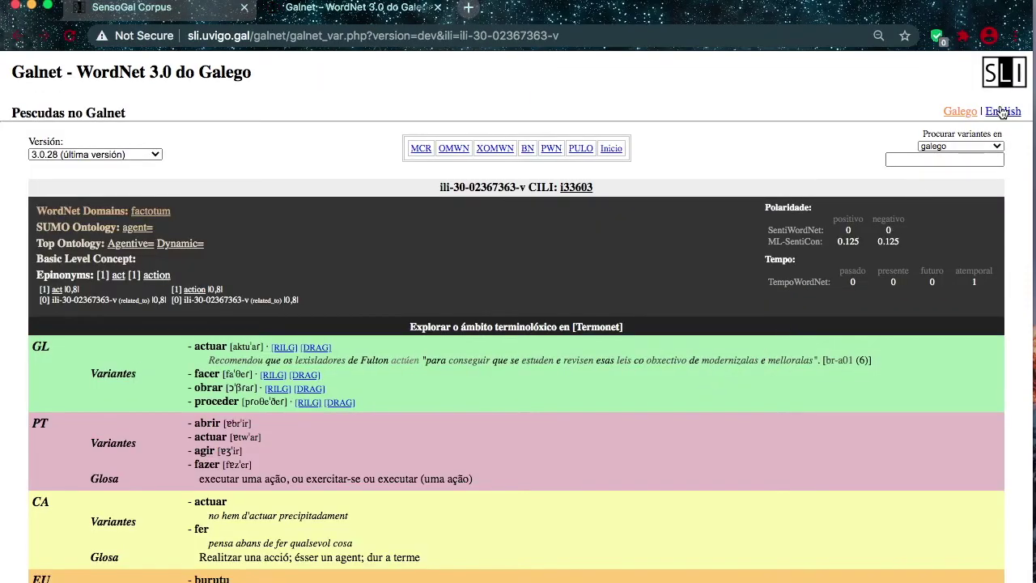
click(1002, 112)
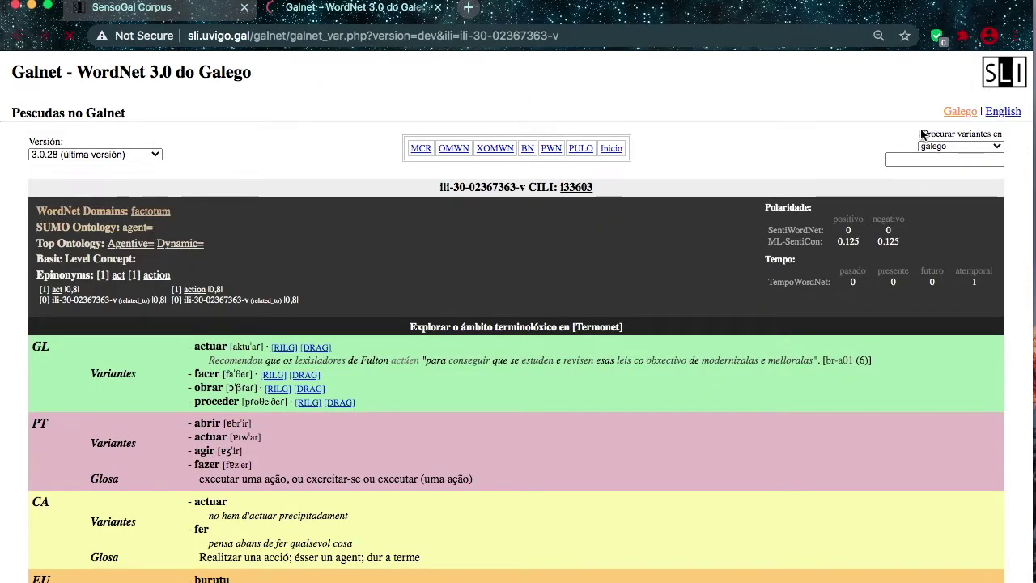
scroll(531, 403, down, 5)
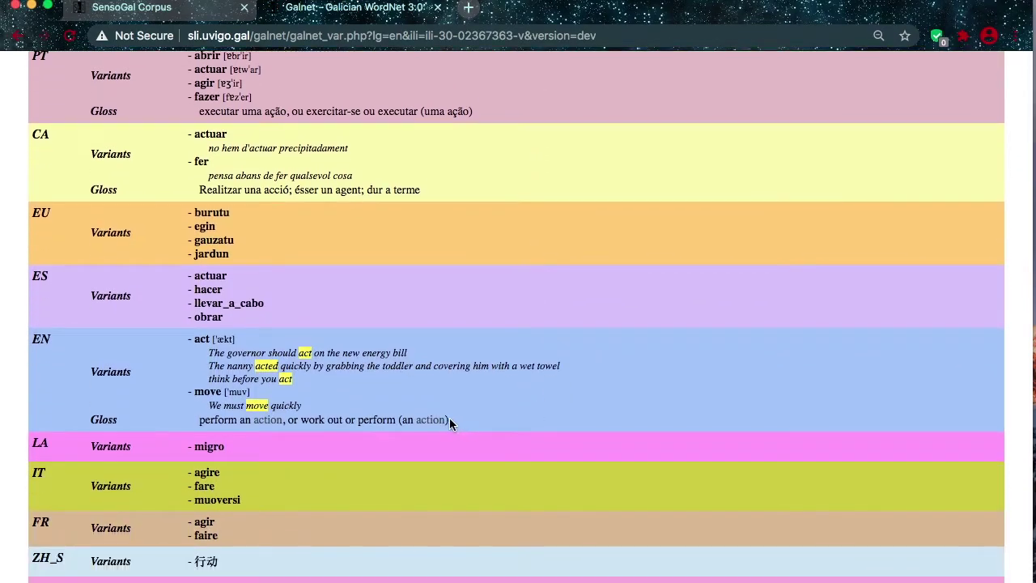
triple_click(199, 428)
drag(183, 281, 231, 322)
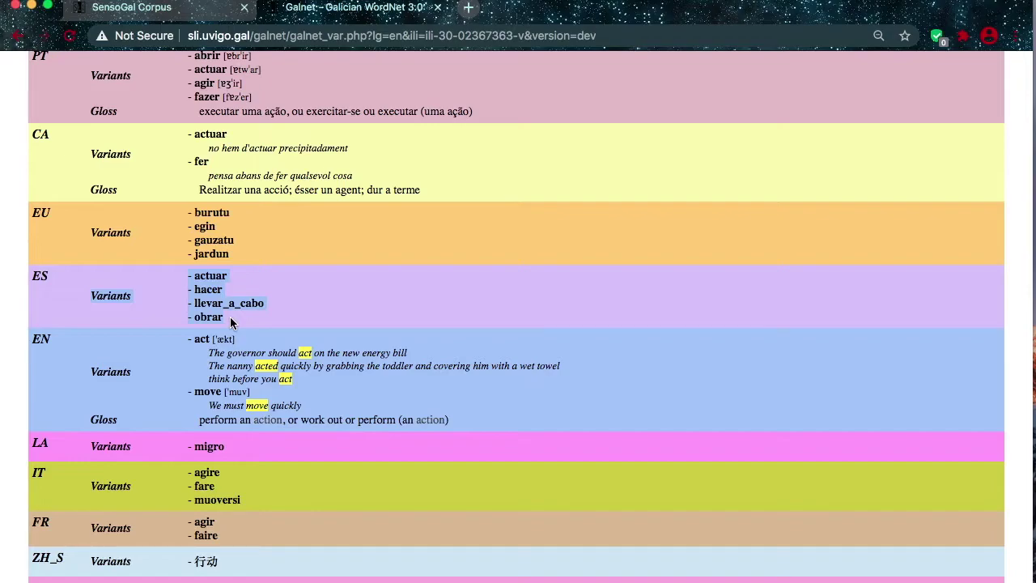
click(230, 322)
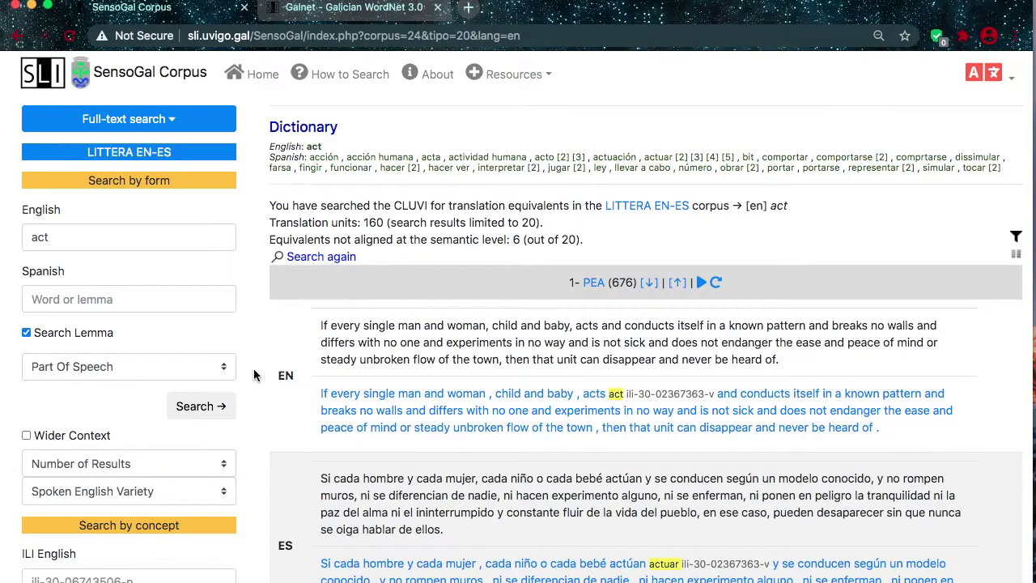
scroll(253, 375, down, 3)
click(172, 447)
key(super+v)
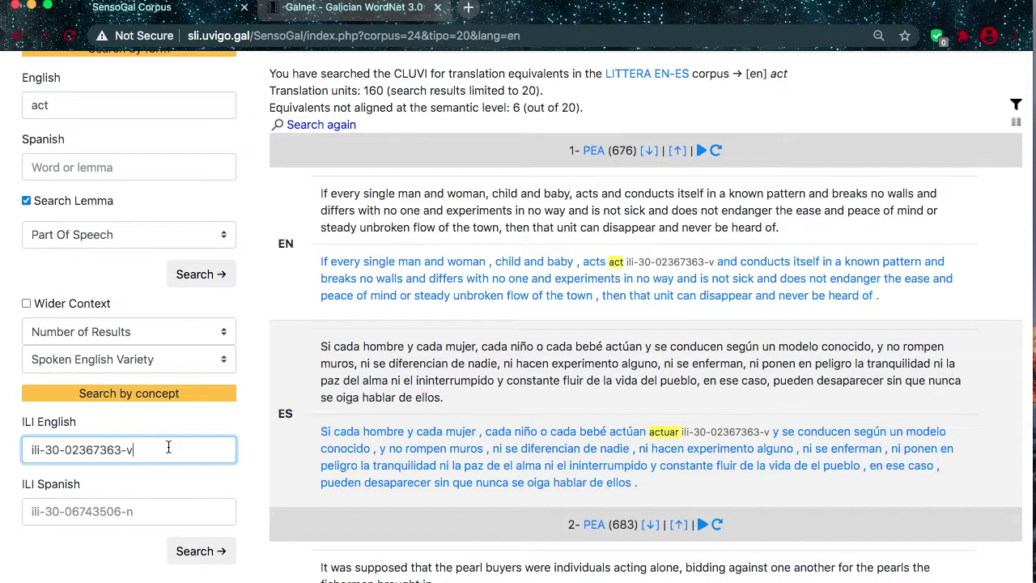
click(192, 555)
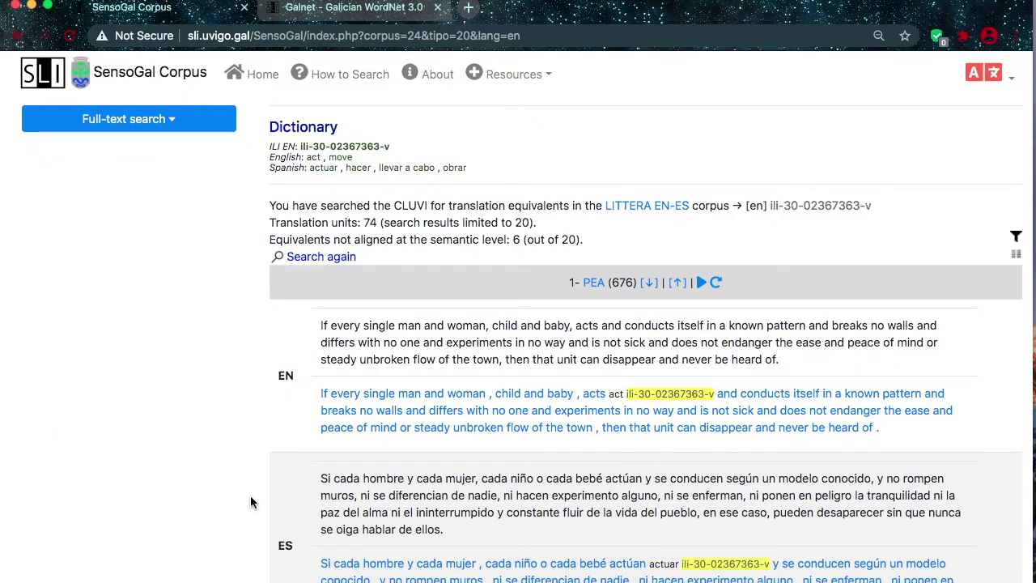
Step: Examine the English concept search results, including the translation unit count, the aligned sentence pairs and the English variants
drag(271, 222, 541, 217)
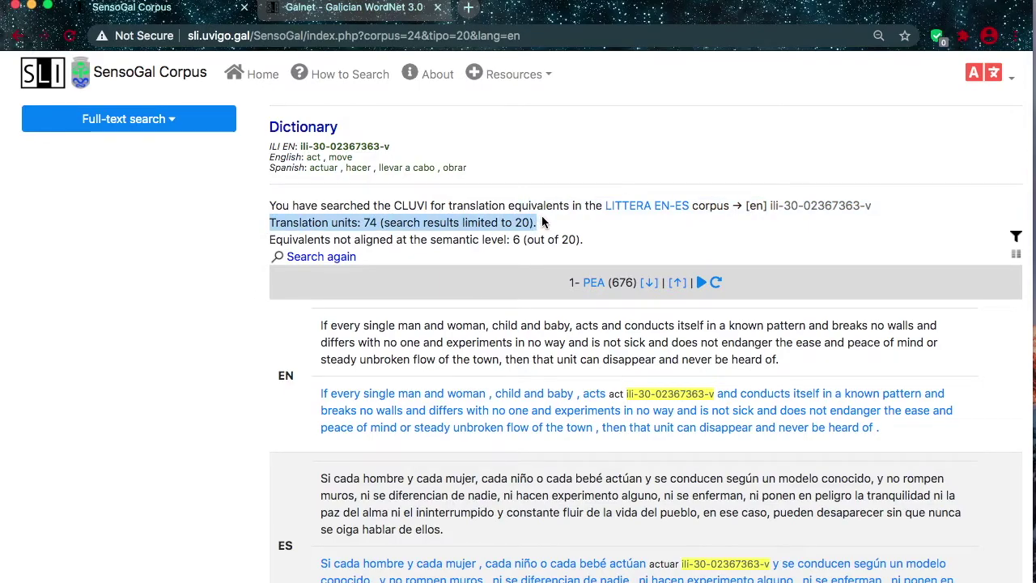
click(590, 228)
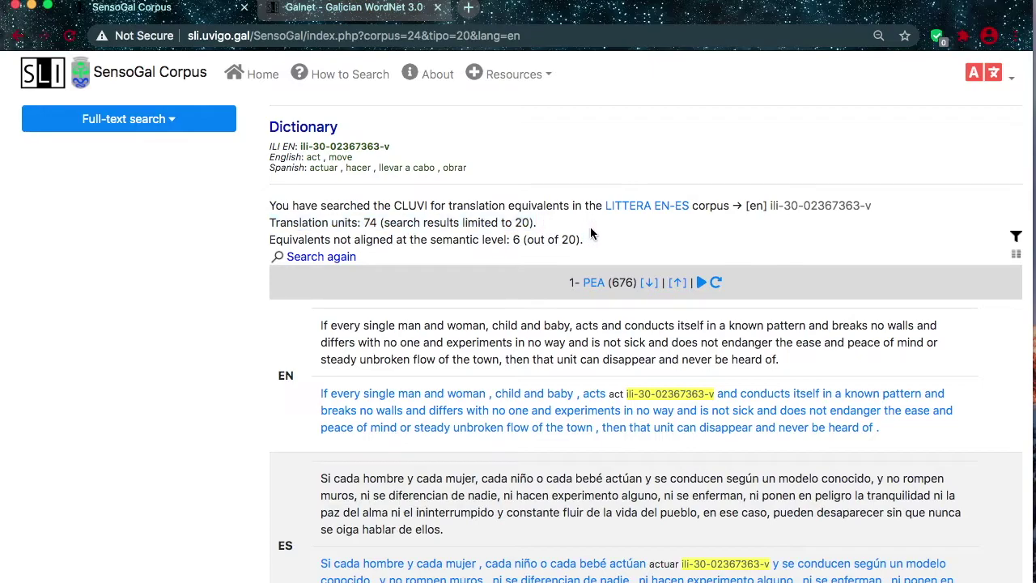
scroll(591, 233, down, 5)
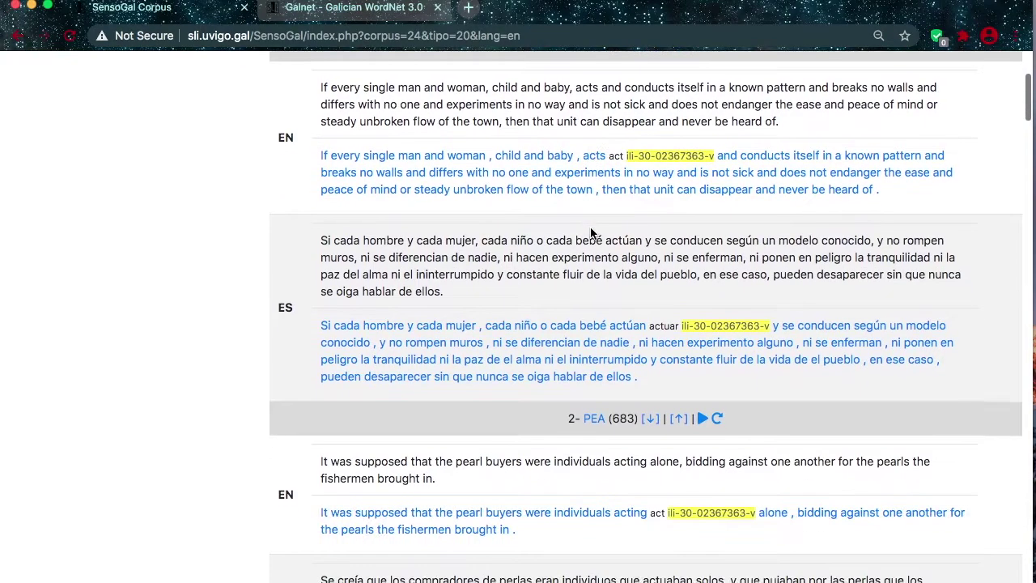
scroll(590, 233, down, 7)
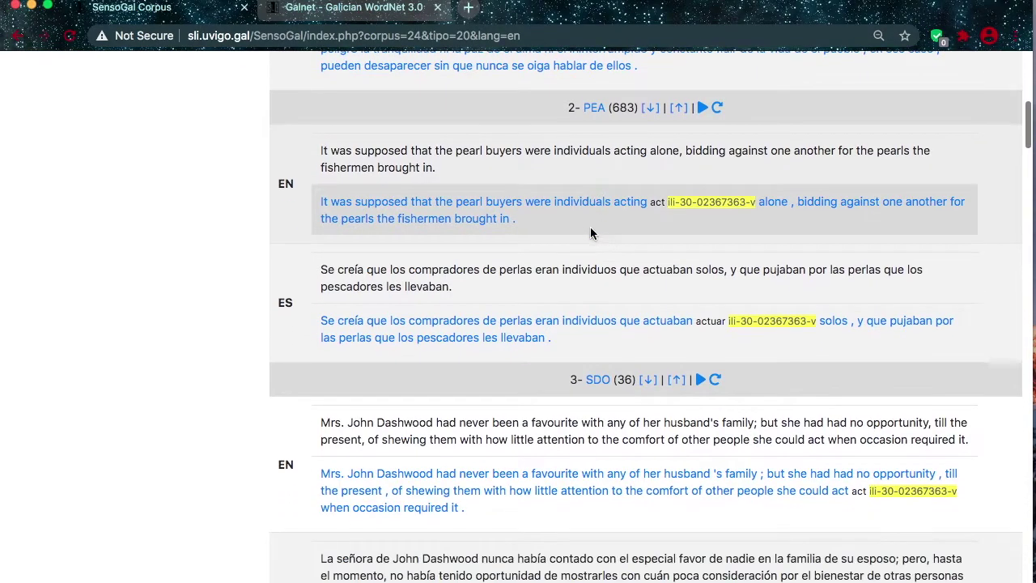
scroll(590, 232, down, 8)
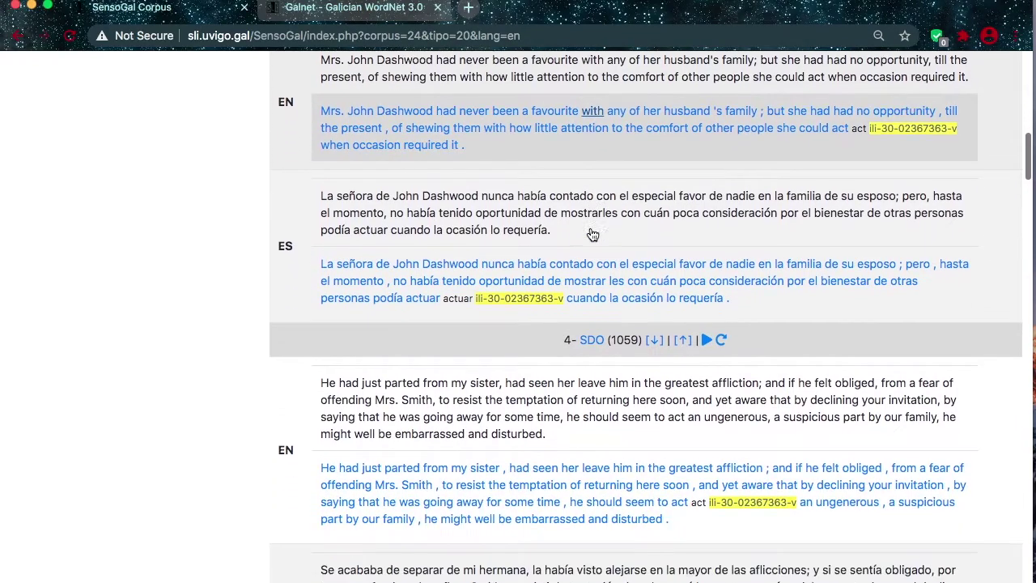
scroll(590, 234, down, 8)
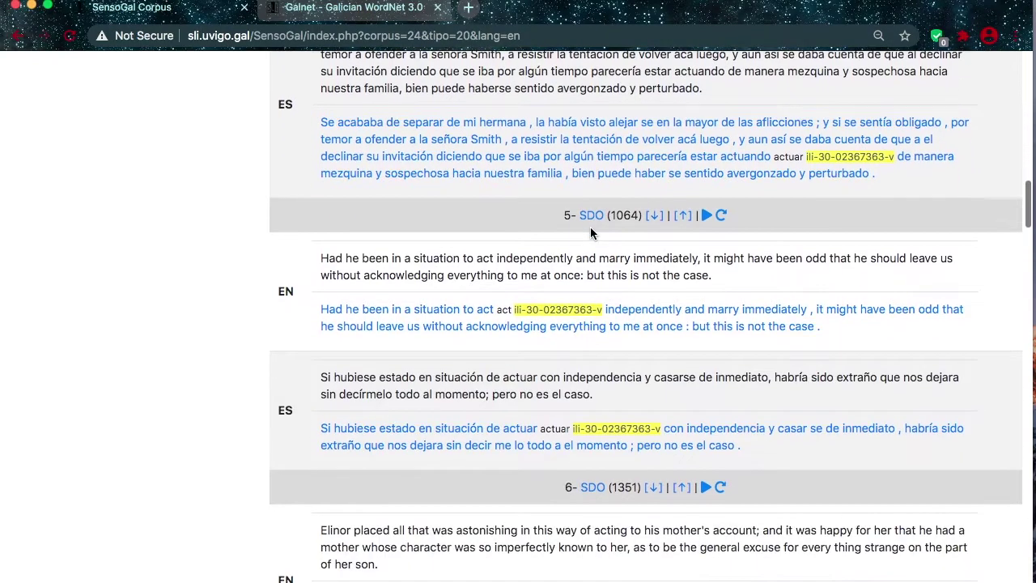
scroll(590, 233, down, 5)
scroll(590, 234, up, 20)
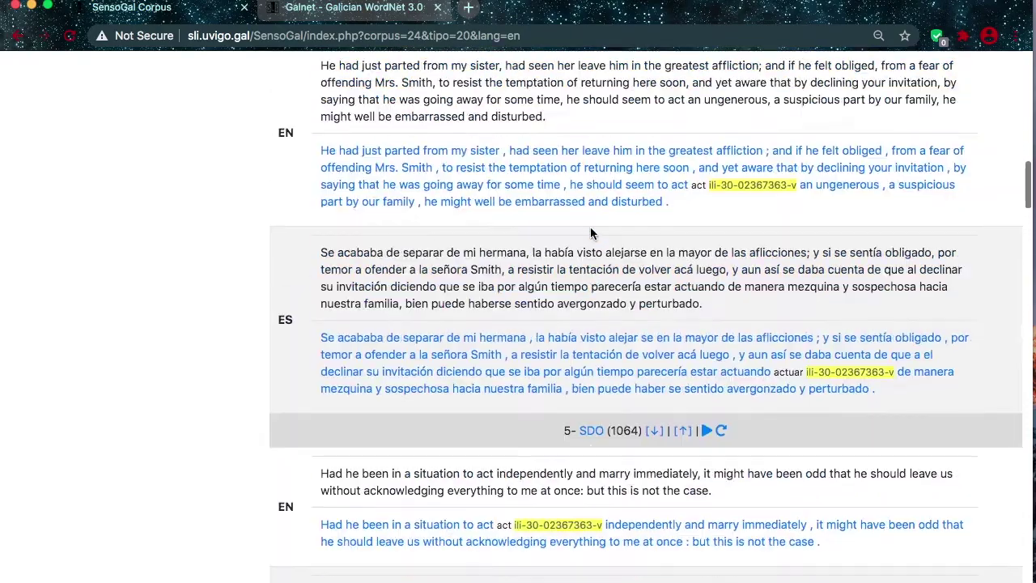
scroll(591, 233, up, 10)
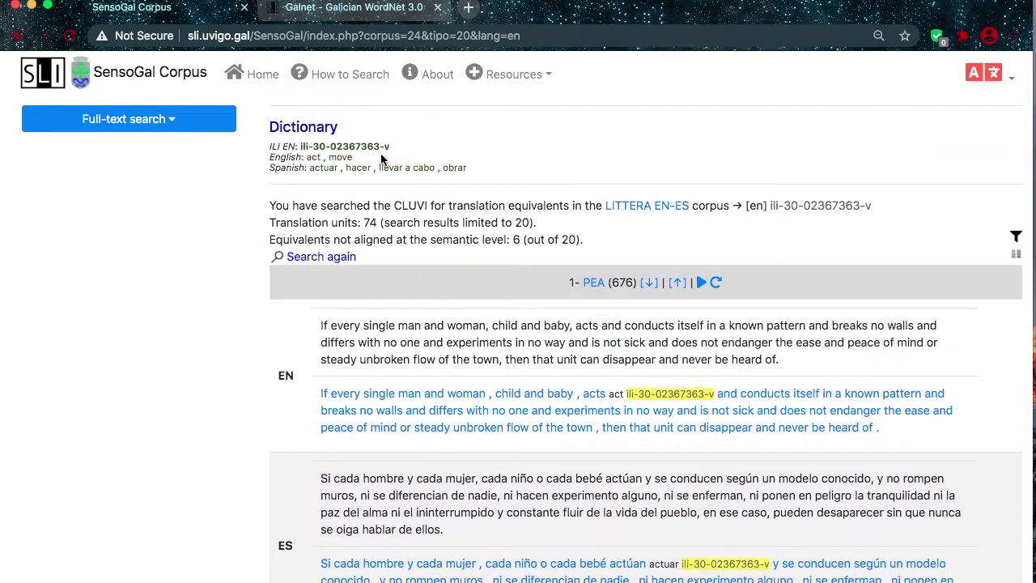
drag(364, 155, 304, 156)
click(437, 141)
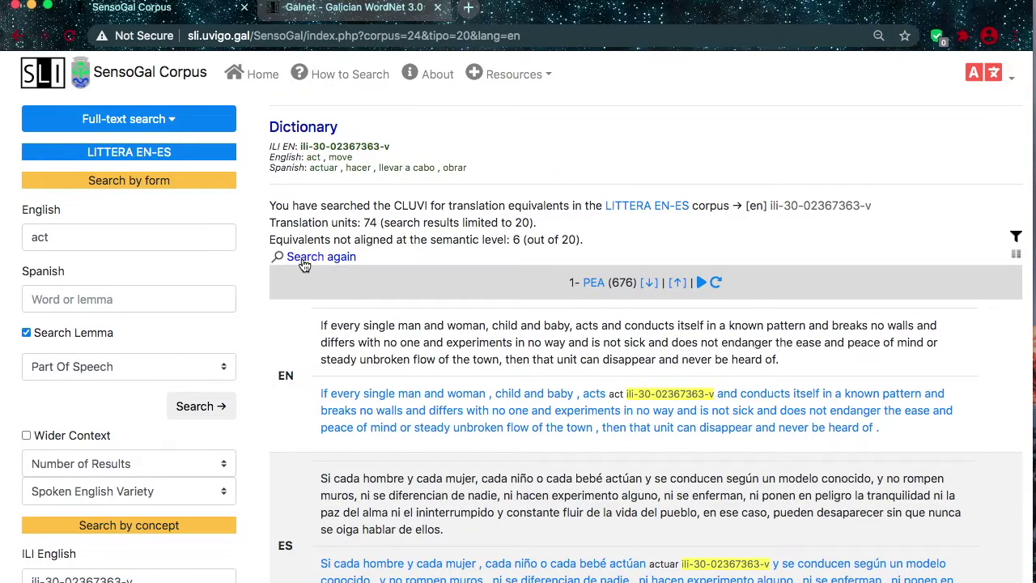
scroll(261, 426, down, 1)
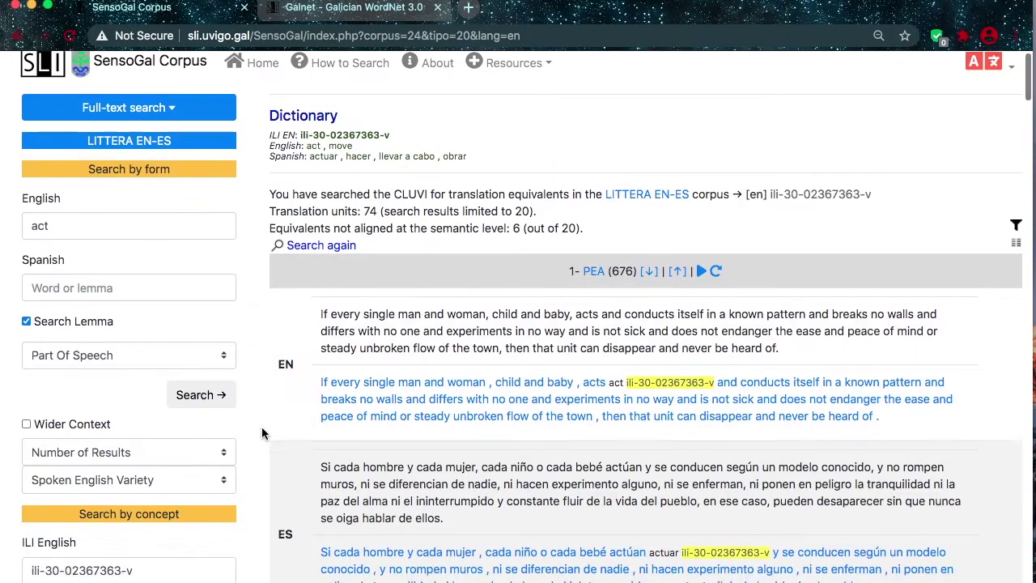
scroll(261, 426, down, 4)
triple_click(168, 417)
key(ctrl+c)
key(BackSpace)
click(139, 477)
key(ctrl+v)
click(192, 522)
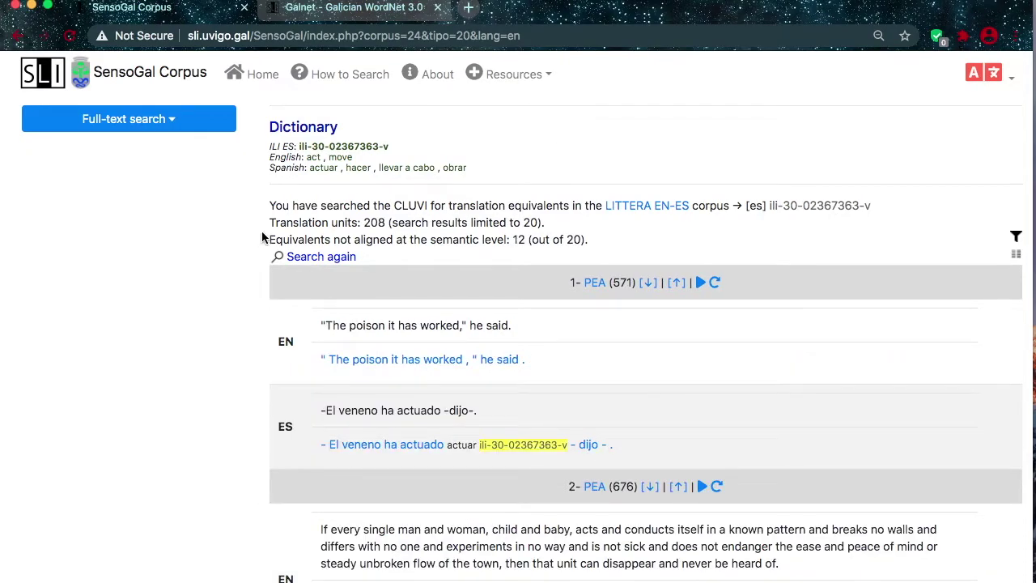
Step: Check the translation unit count and the Spanish variants of the Spanish concept search
drag(269, 223, 547, 218)
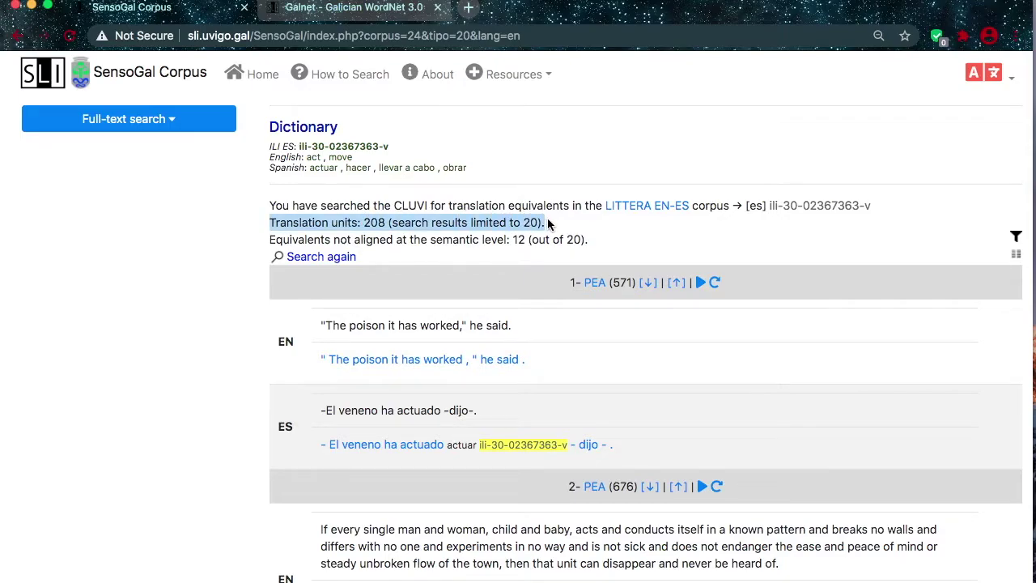
click(547, 218)
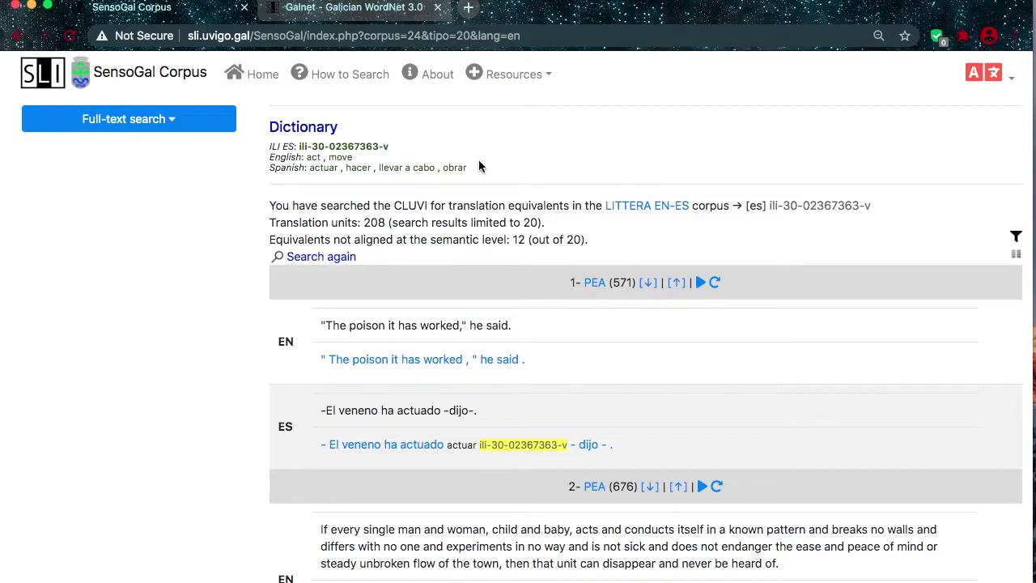
drag(471, 168, 272, 169)
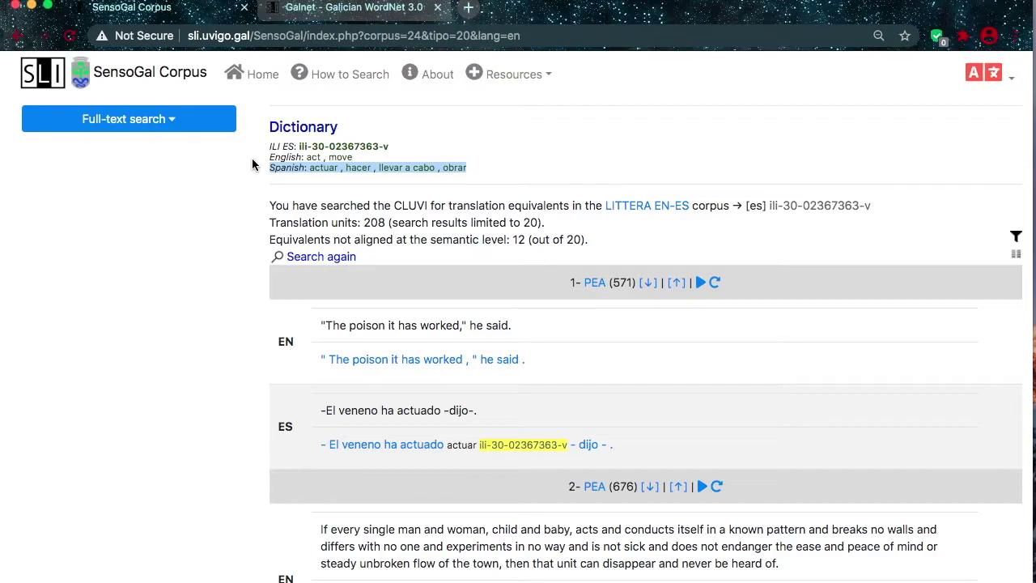
click(253, 164)
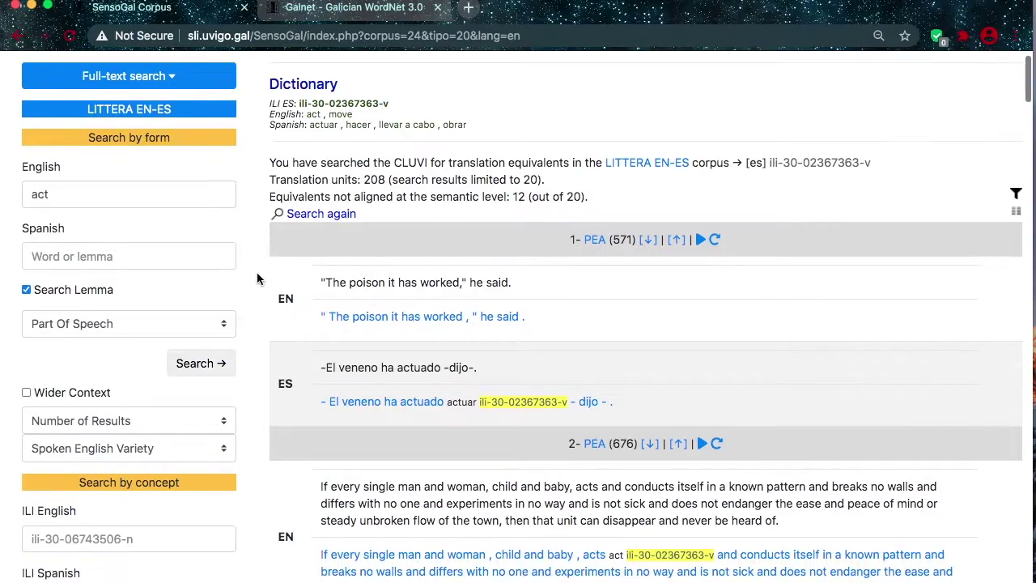
scroll(256, 272, down, 3)
click(159, 372)
text(ili-)
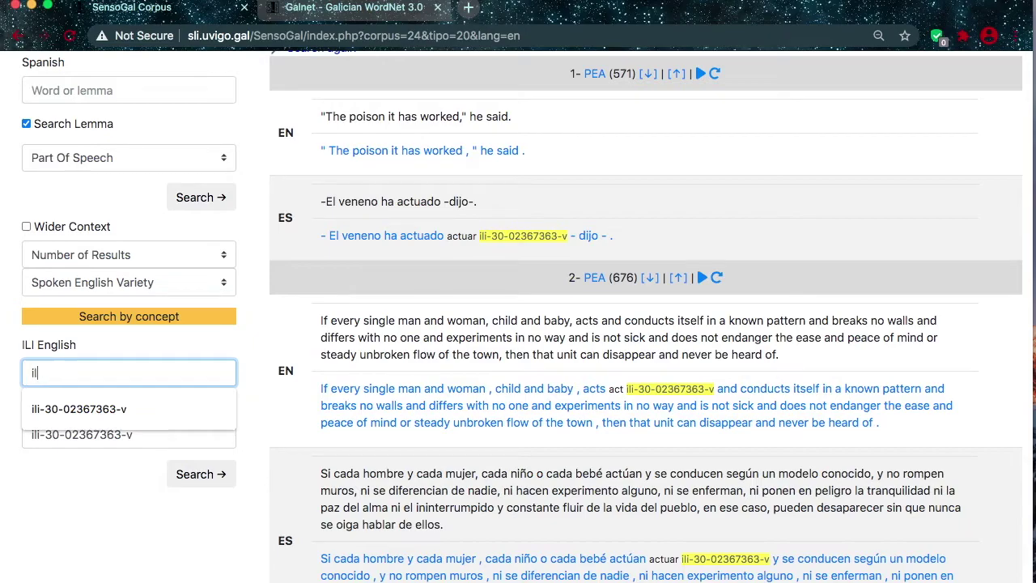
text(-02413480-v)
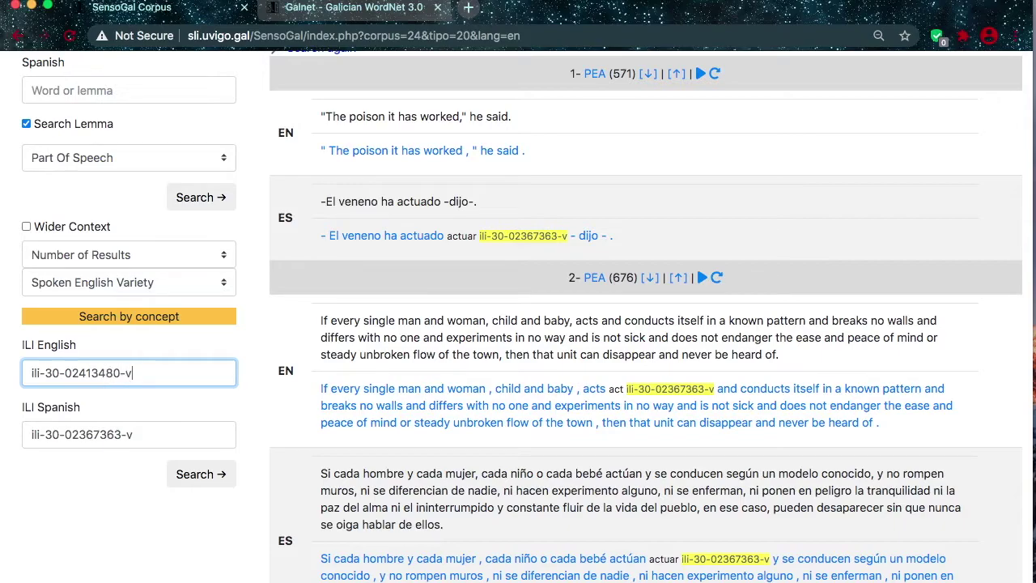
key(Return)
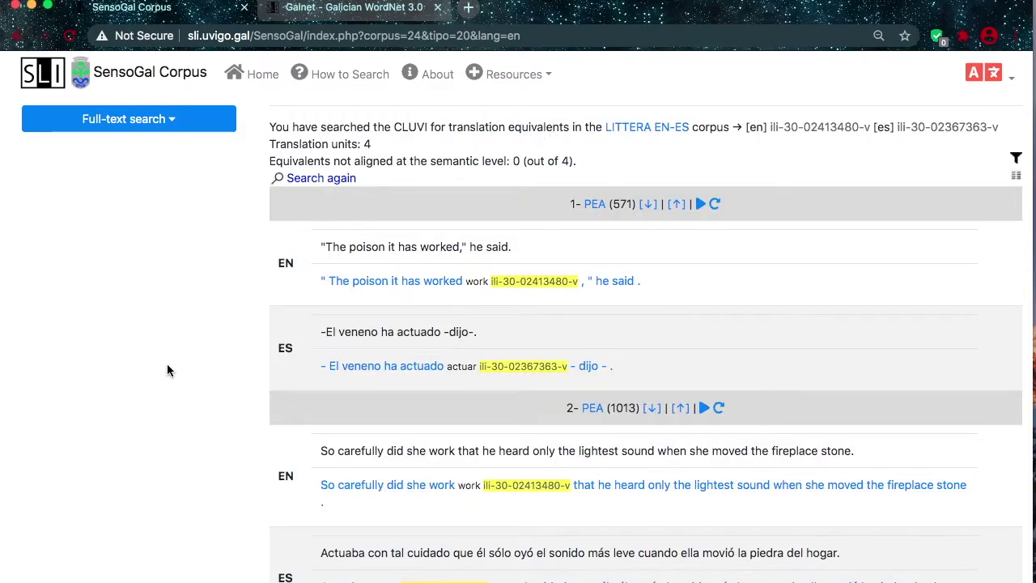
Step: Review the matching English-Spanish pairs and open the Galnet entry for the ILI code of "work" in the first result
scroll(226, 351, down, 5)
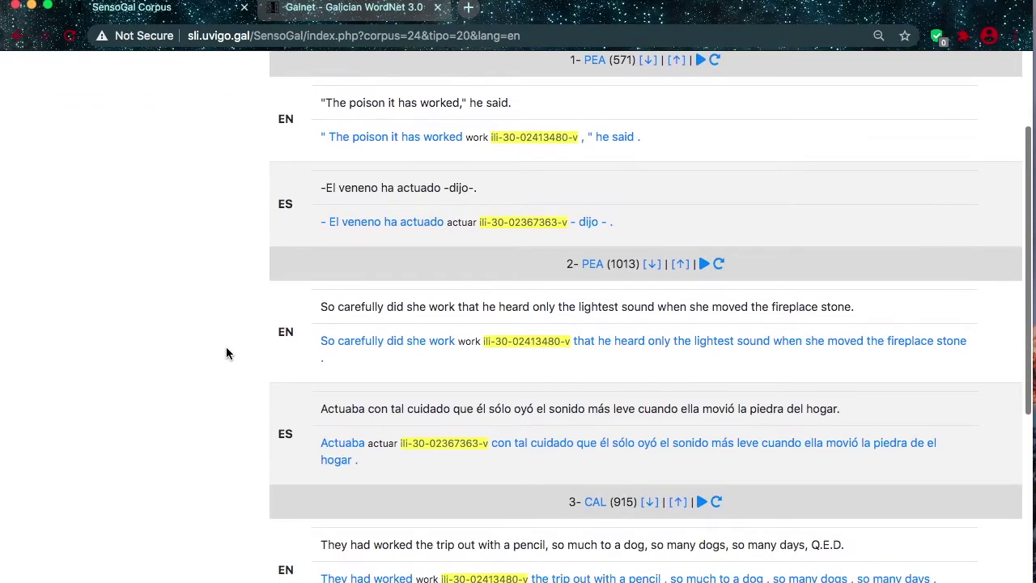
scroll(226, 353, down, 5)
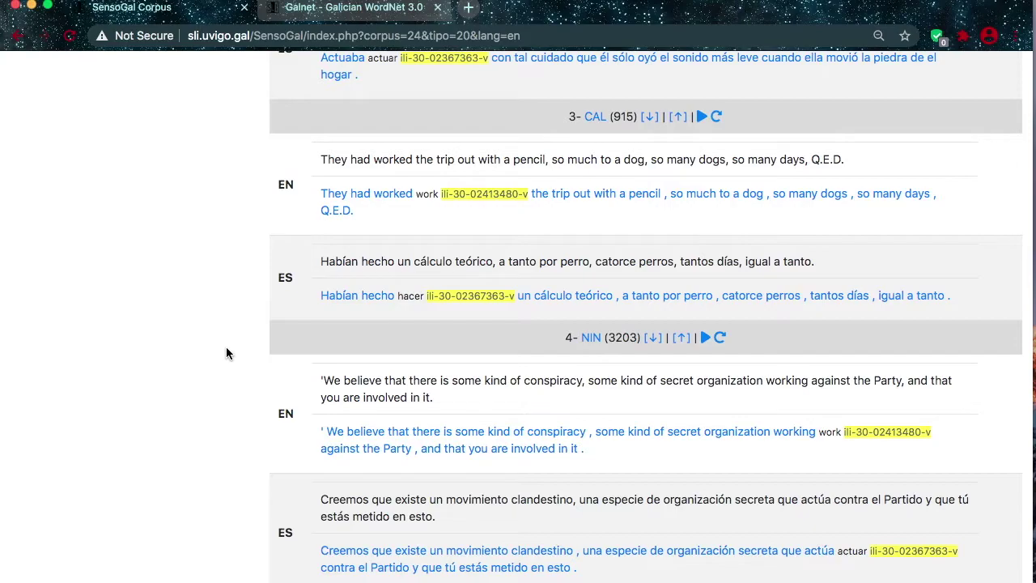
scroll(226, 352, up, 2)
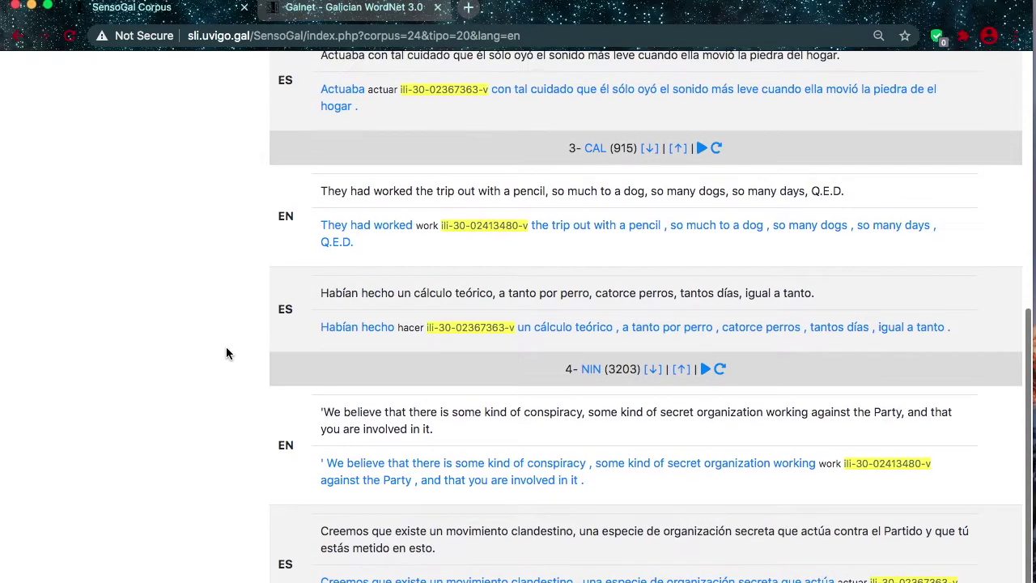
scroll(225, 349, up, 6)
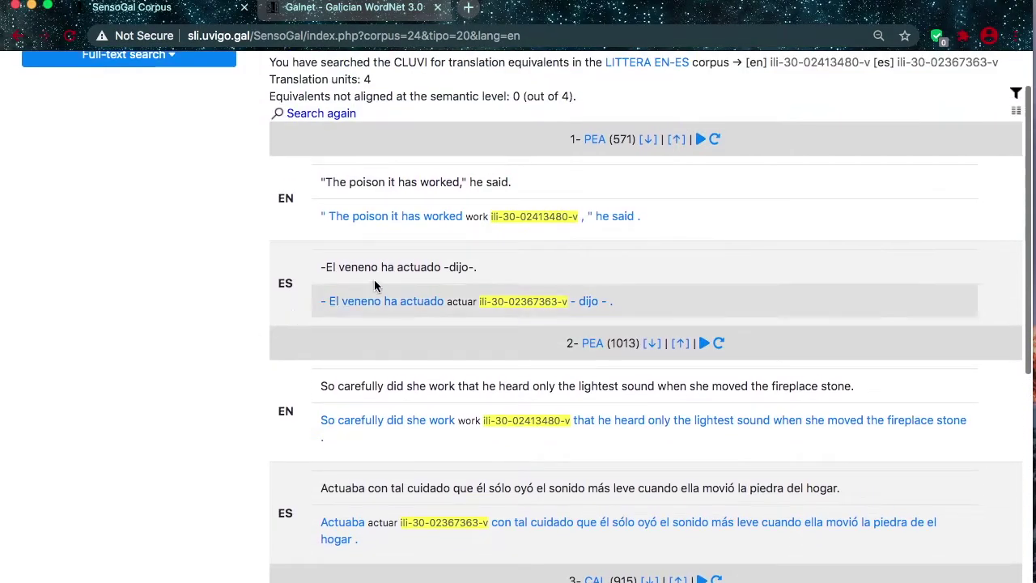
click(526, 216)
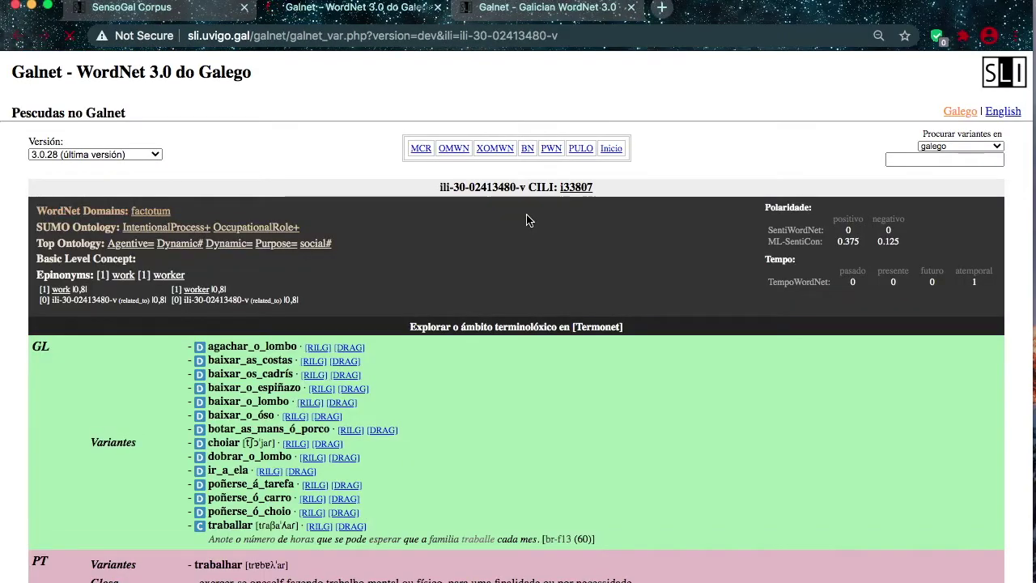
scroll(526, 220, down, 2)
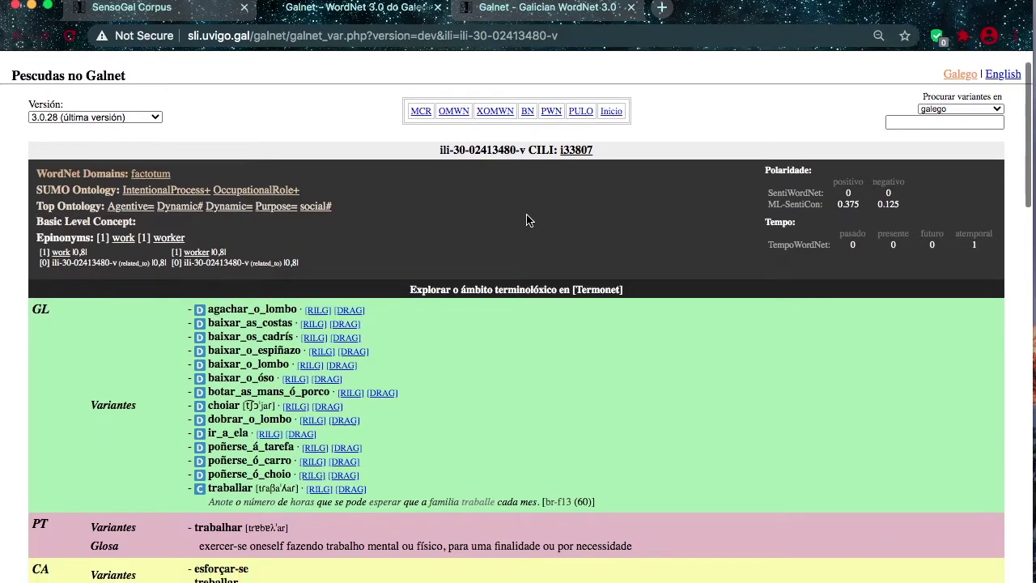
scroll(526, 220, down, 8)
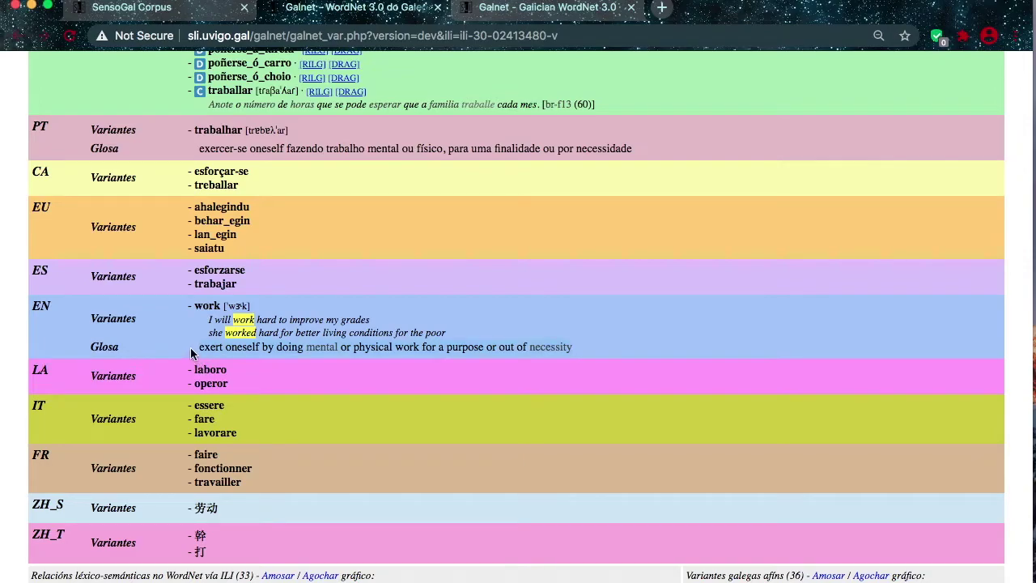
drag(246, 287, 184, 277)
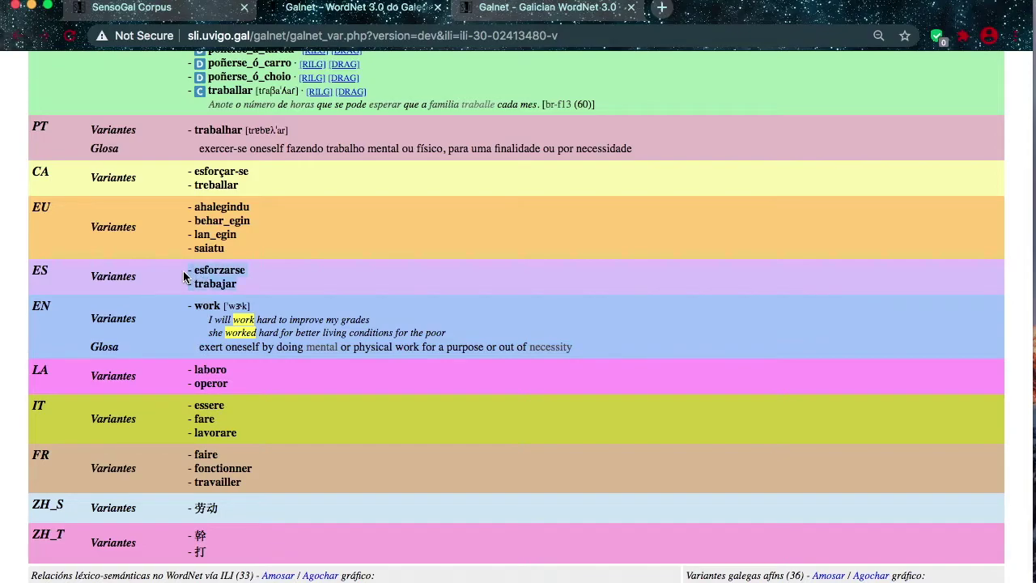
drag(184, 277, 186, 280)
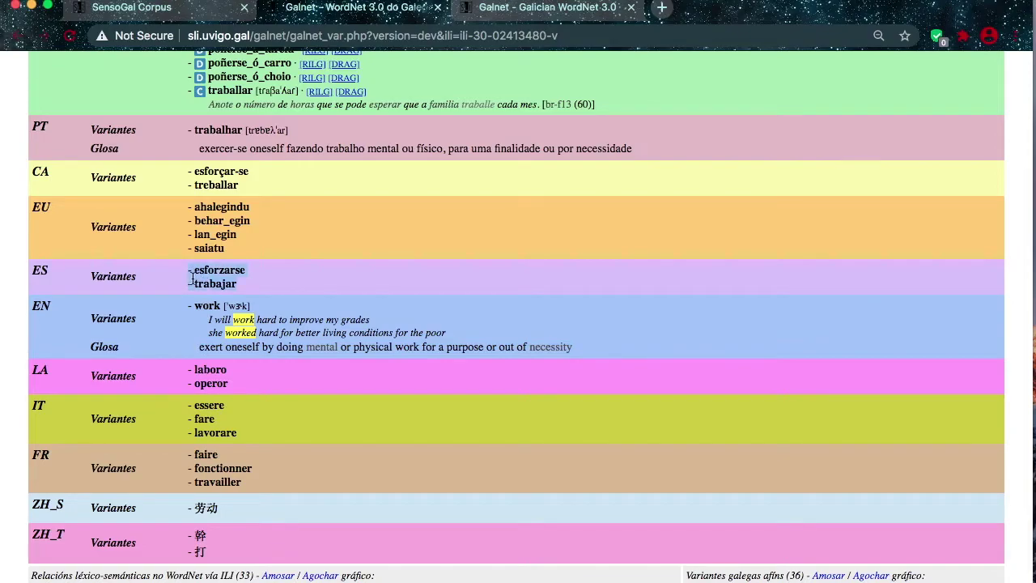
click(274, 280)
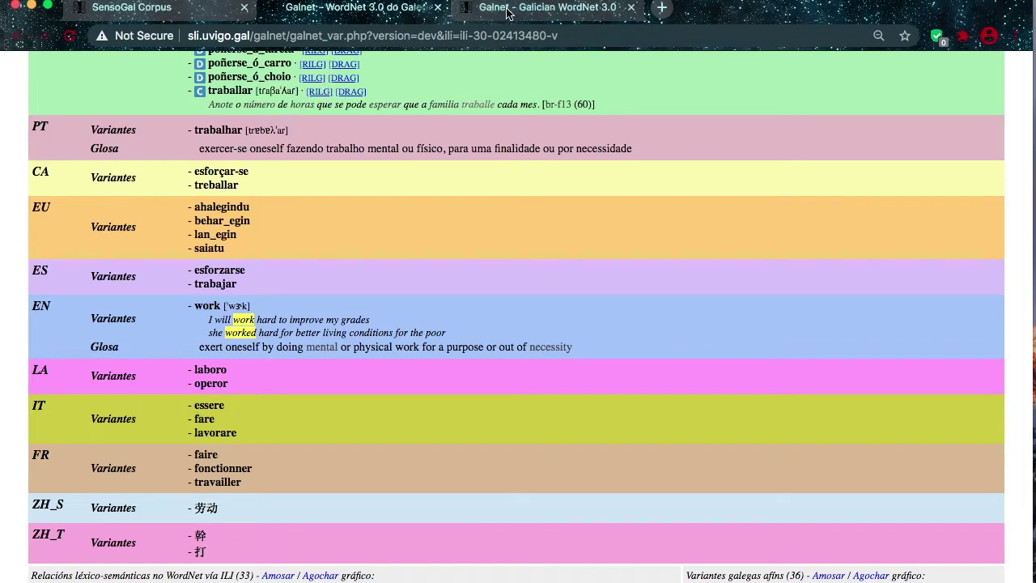
click(191, 14)
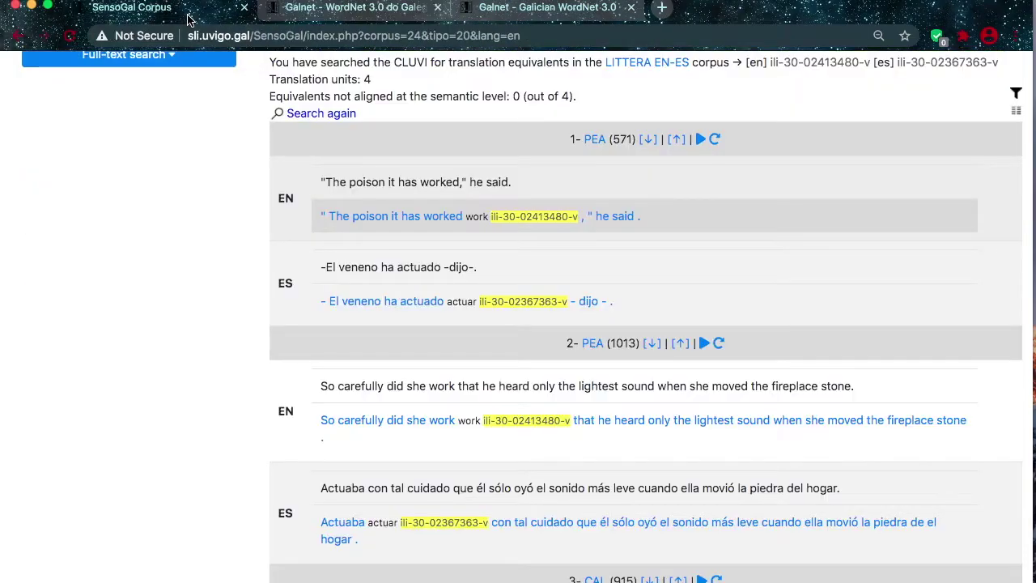
scroll(217, 241, up, 2)
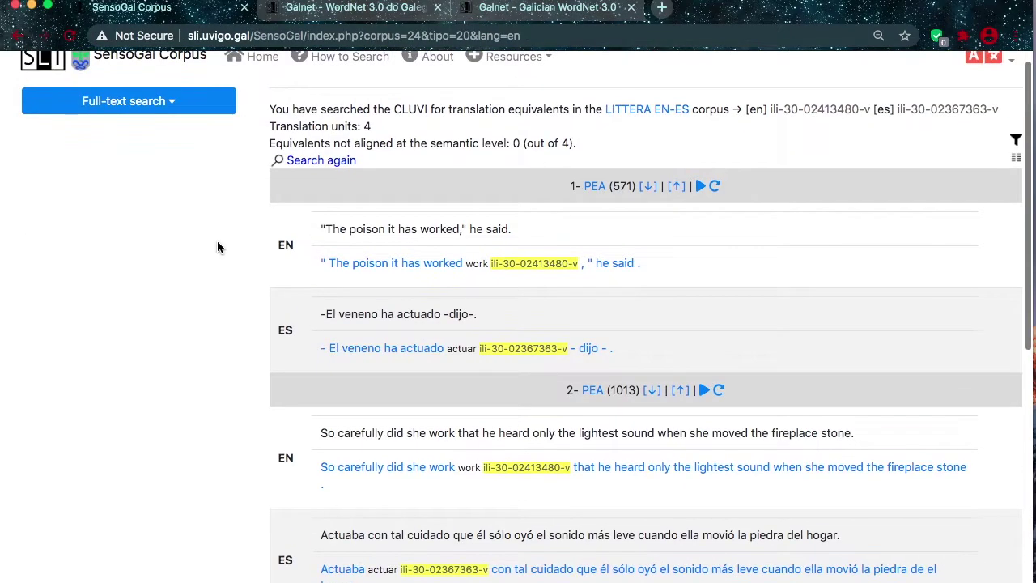